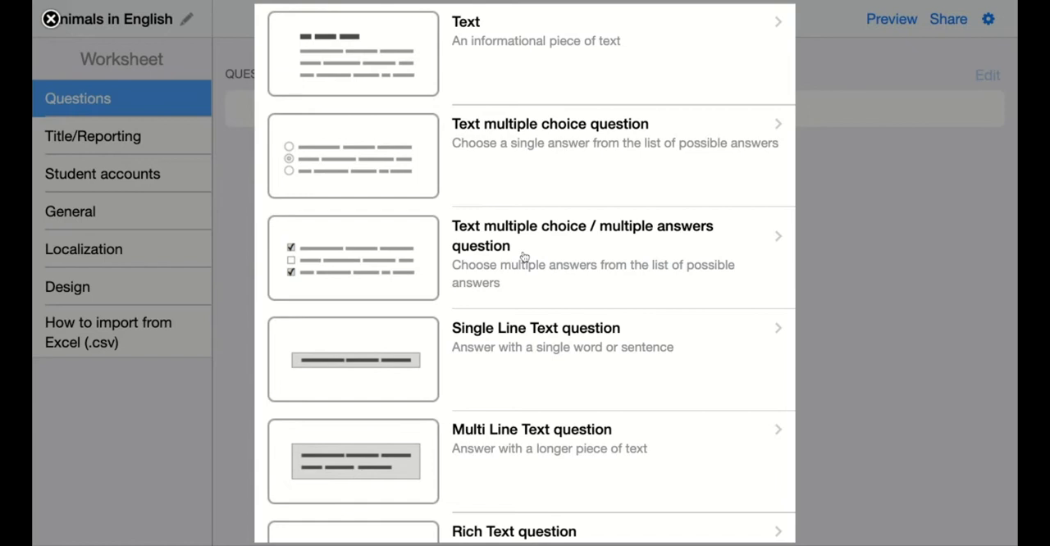
# Step: Add a text multiple choice / multiple answers question reading "Name three disadvantages of people and wild animals living together. Tick the 3 correct options."
pyautogui.click(526, 251)
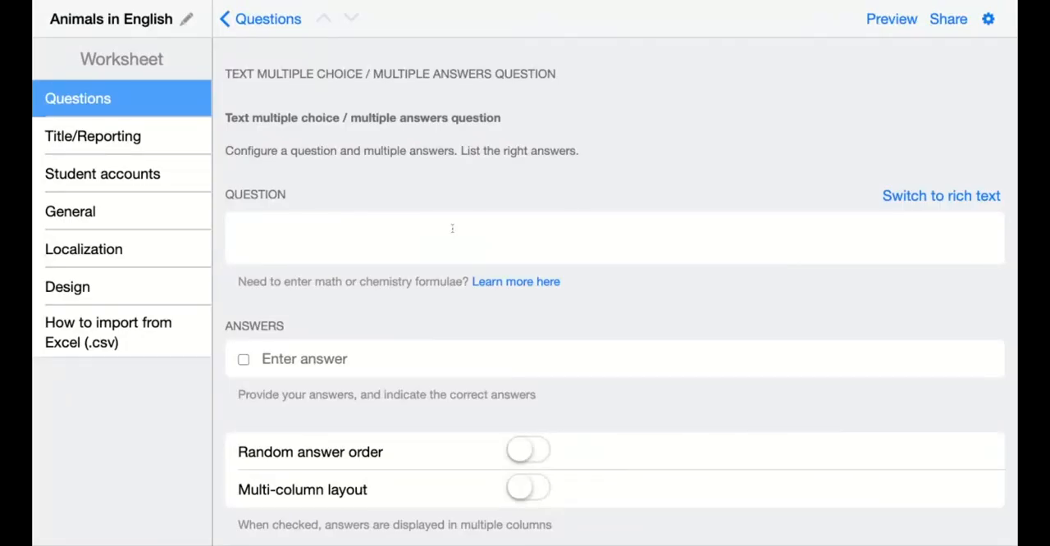
pyautogui.click(452, 229)
pyautogui.write('Name three disadvantages of people and wild animals living together. Tick the 3 correct options.')
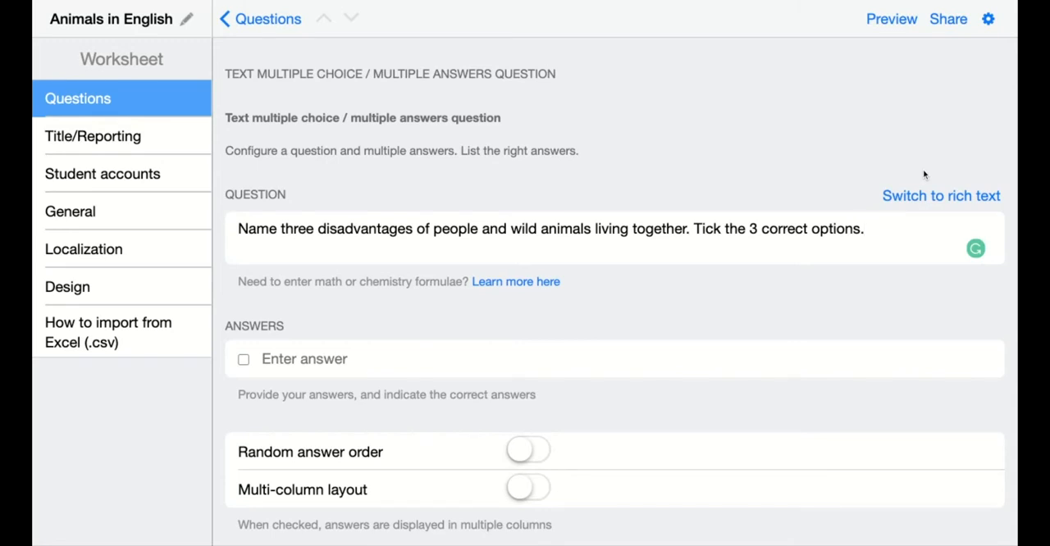
# Step: Convert the question text to rich text and make the number 3 bold
pyautogui.click(922, 197)
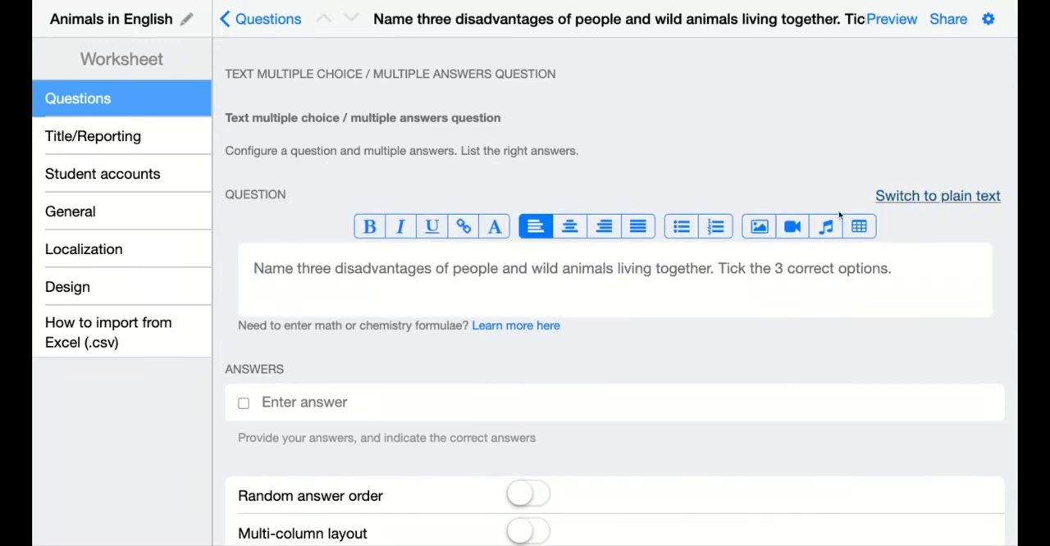
pyautogui.doubleClick(779, 269)
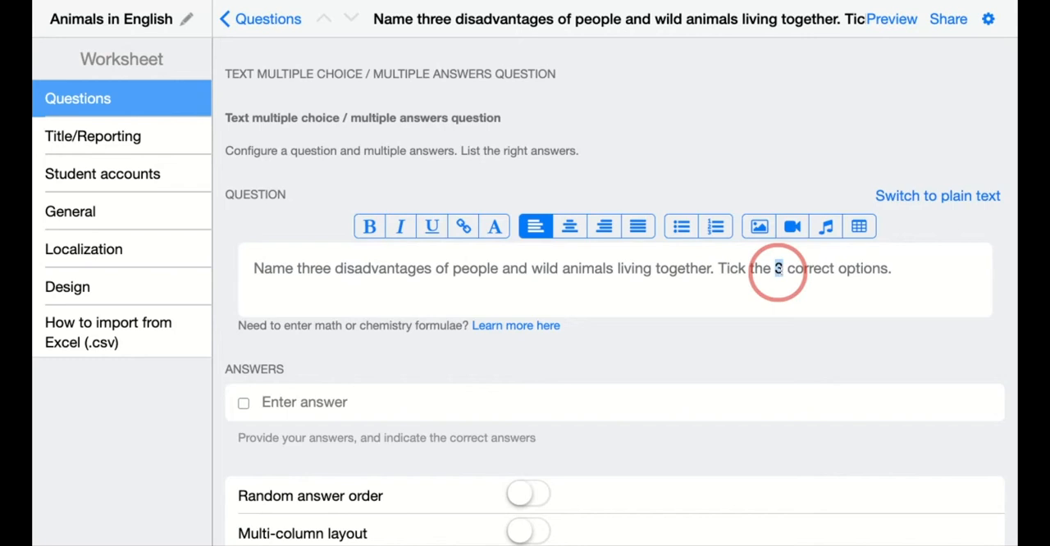
pyautogui.click(369, 227)
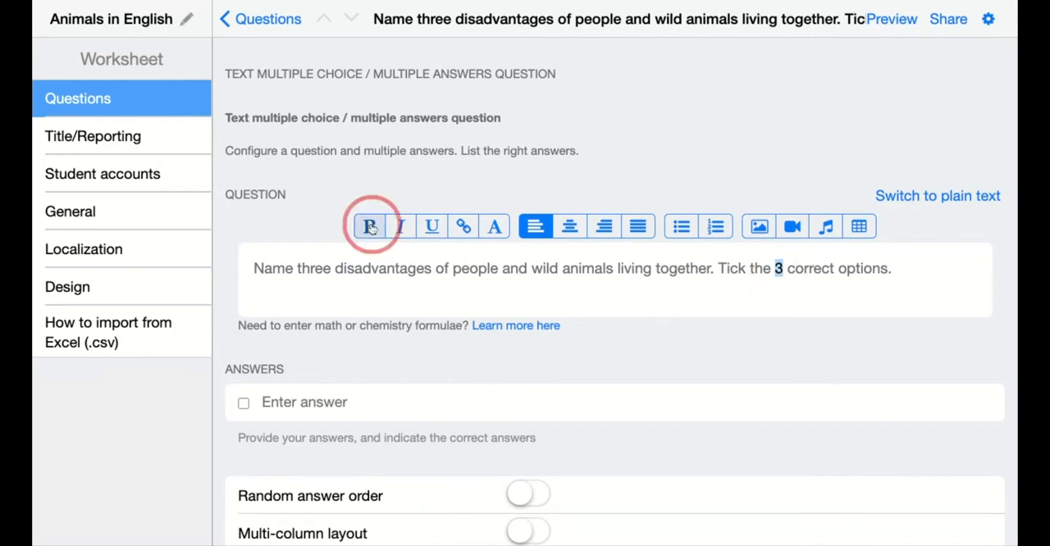
pyautogui.click(887, 274)
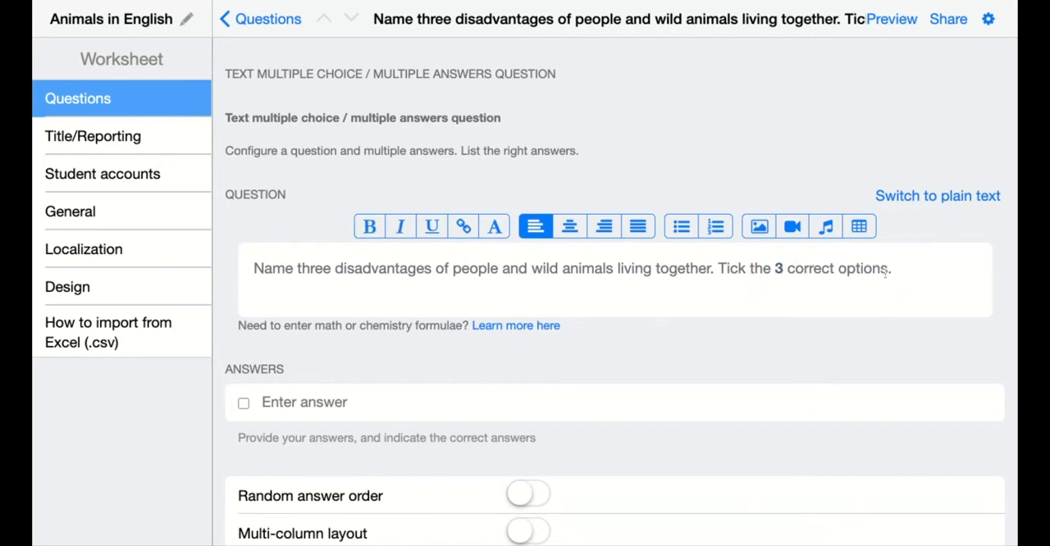
# Step: Add the answers "poisoning", "attacks from domestic pets", "road traffic accidents", "being hunted on by people" and "not feeding the animals"
pyautogui.scroll(-3, 638, 379)
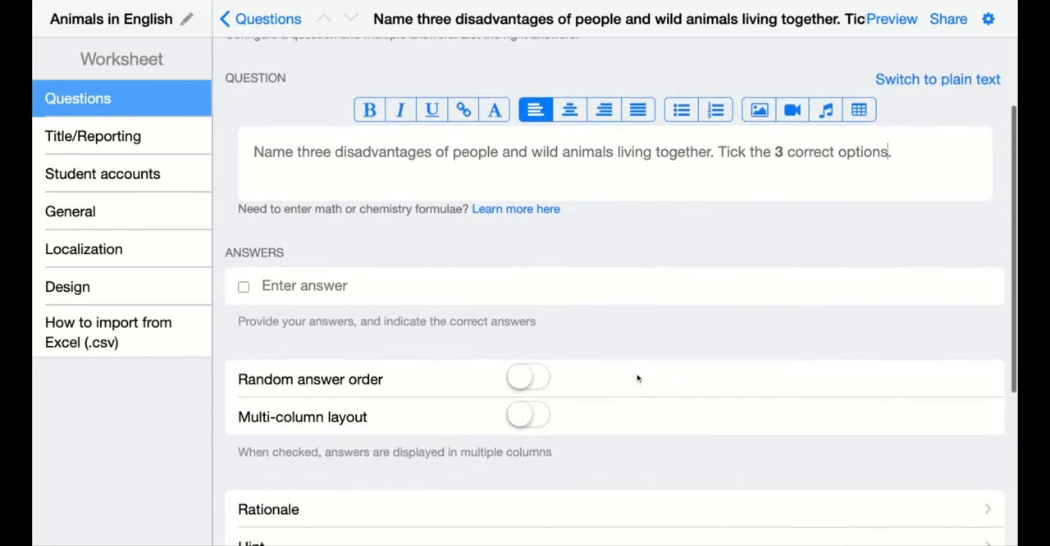
pyautogui.click(350, 286)
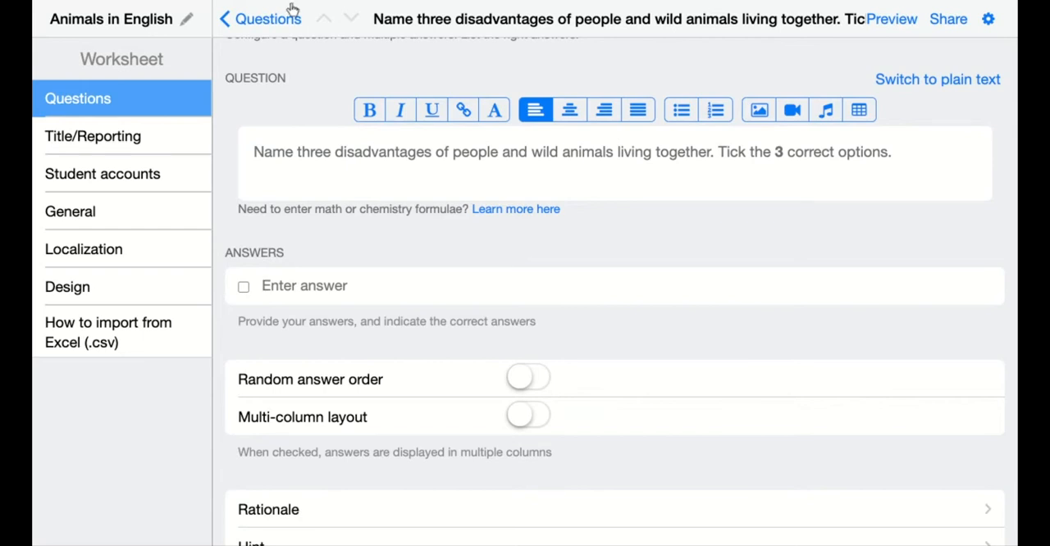
pyautogui.write('poisoning')
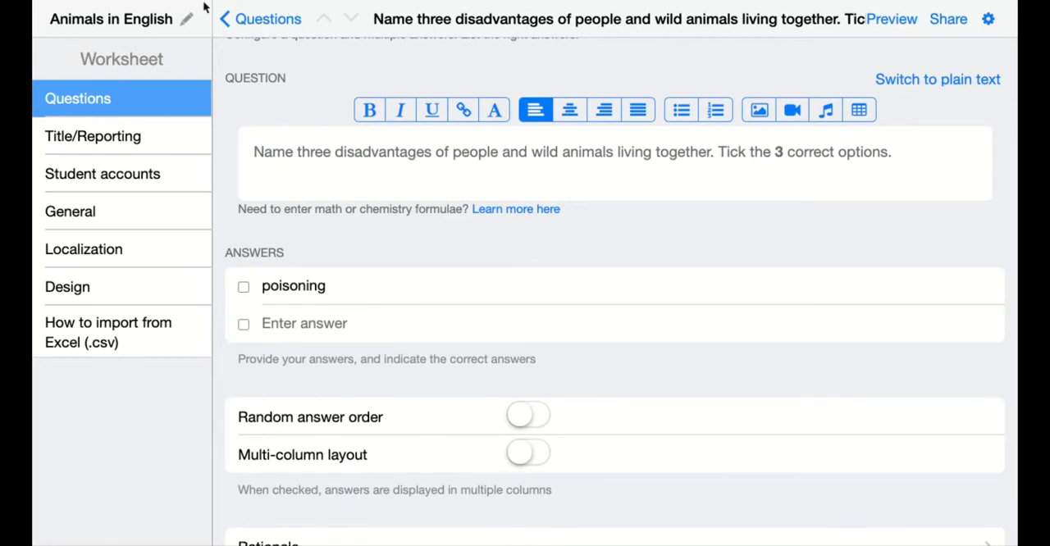
pyautogui.write('attacks from domestic pets')
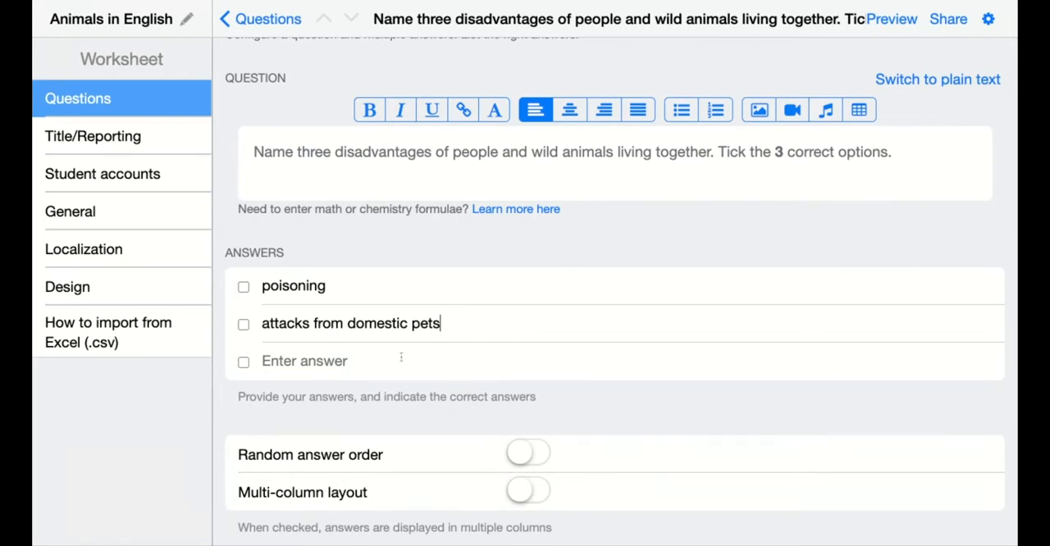
pyautogui.write('road traffic accidents')
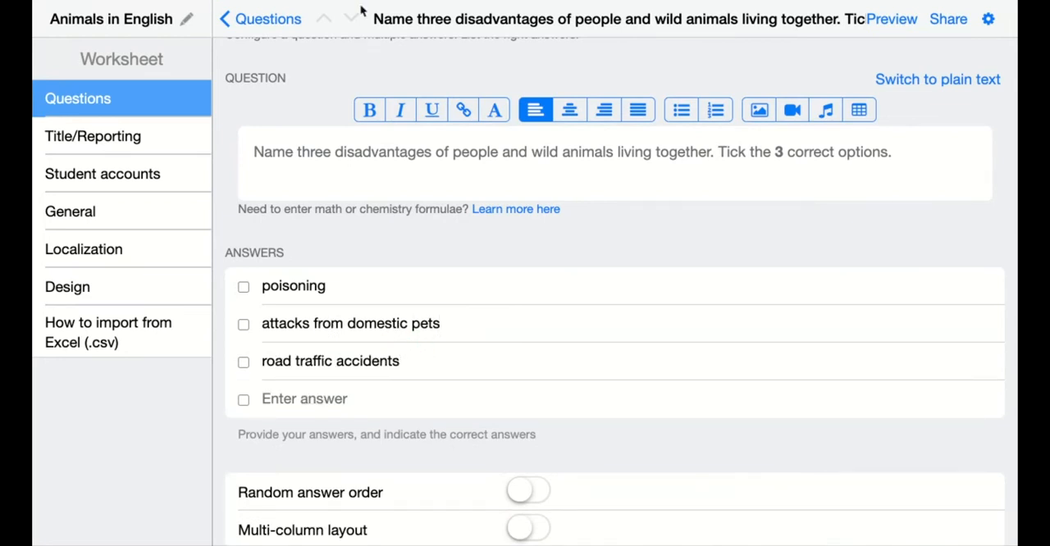
pyautogui.write('being hunted on by people')
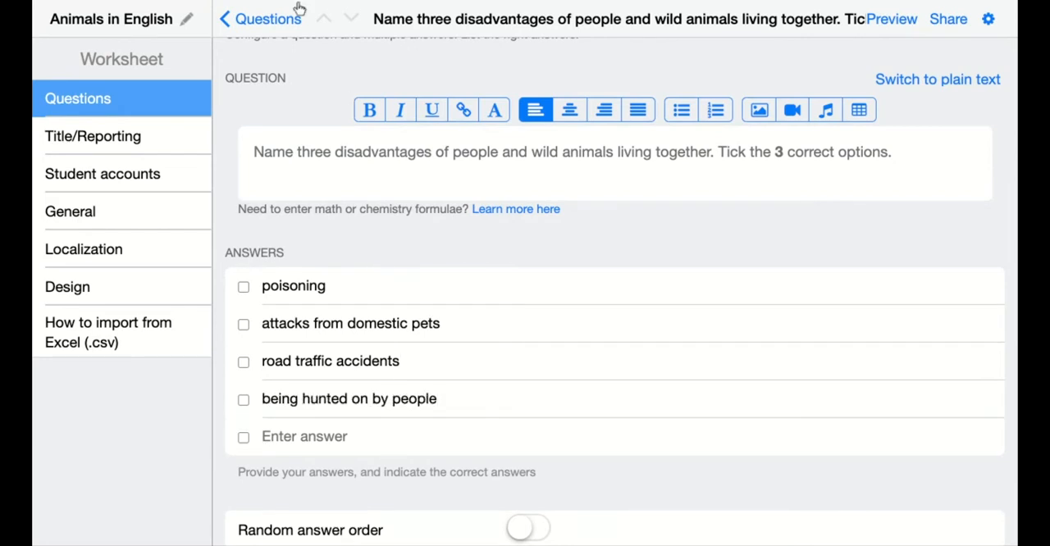
pyautogui.click(340, 438)
pyautogui.write('not feeding the animals')
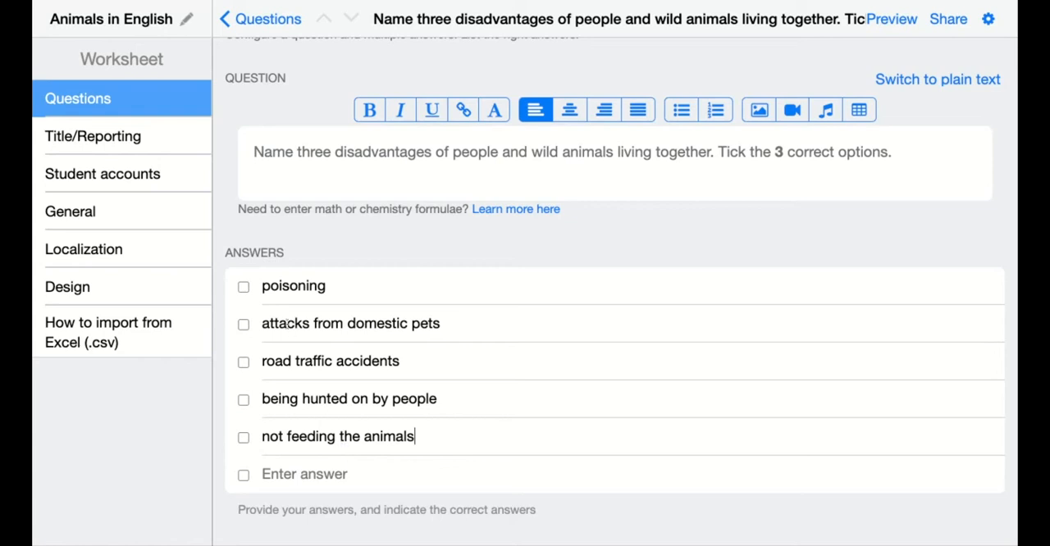
# Step: Mark "poisoning", "attacks from domestic pets" and "road traffic accidents" as the correct answers
pyautogui.click(244, 287)
pyautogui.click(244, 324)
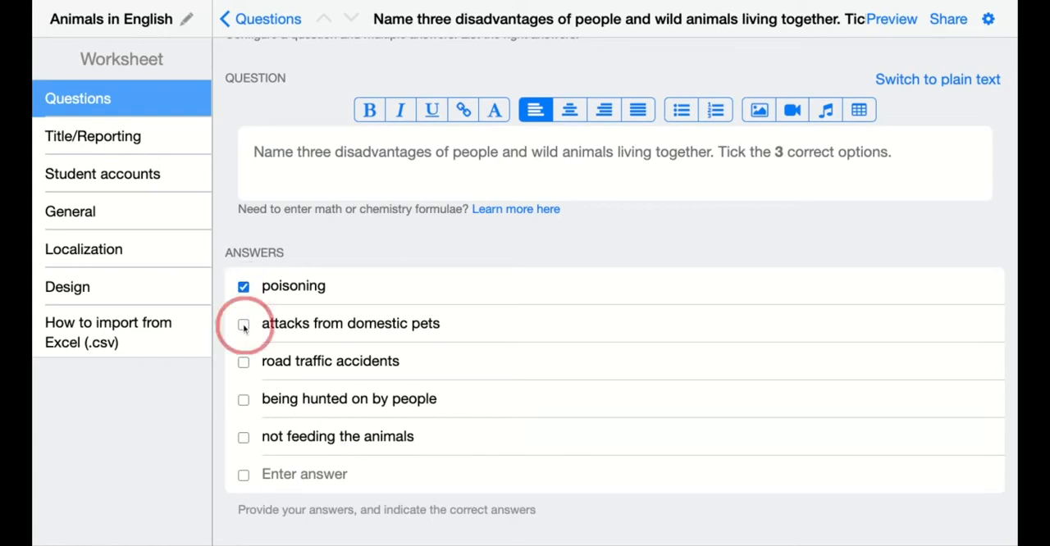
pyautogui.click(244, 362)
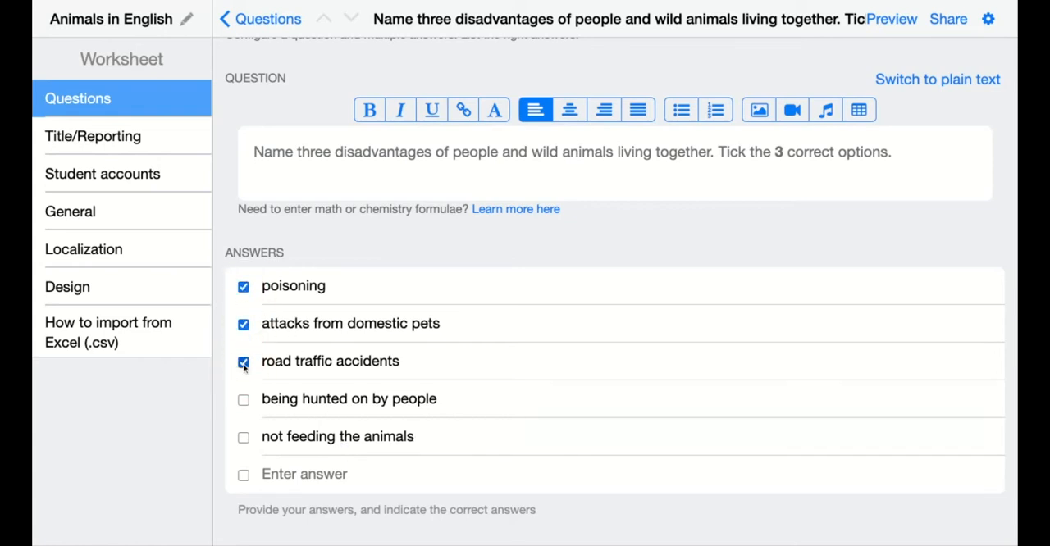
# Step: Enable random answer order for the question, check it in the student preview and return to the editor
pyautogui.scroll(-3, 446, 402)
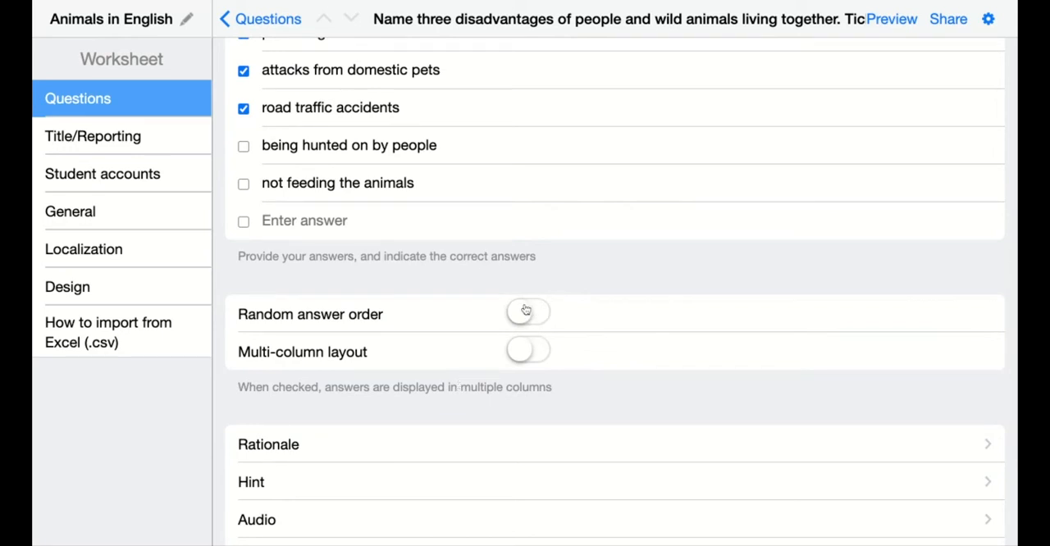
pyautogui.scroll(1, 516, 272)
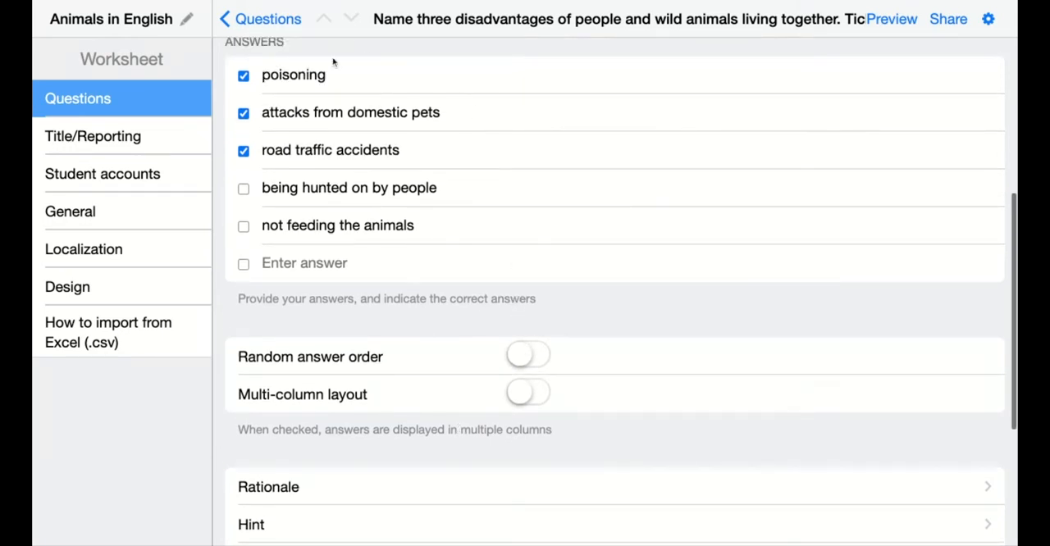
pyautogui.click(526, 358)
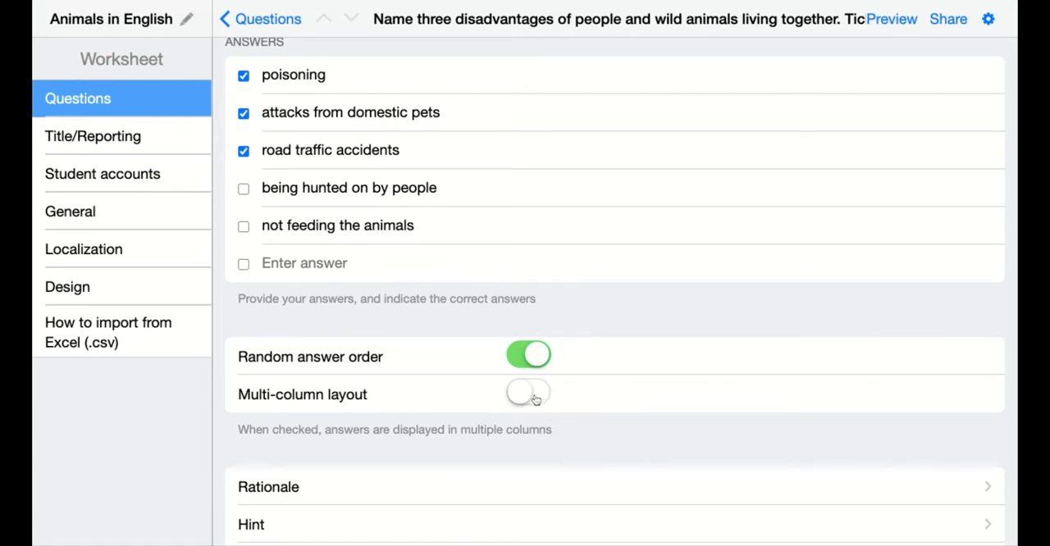
pyautogui.scroll(1, 828, 151)
pyautogui.click(904, 25)
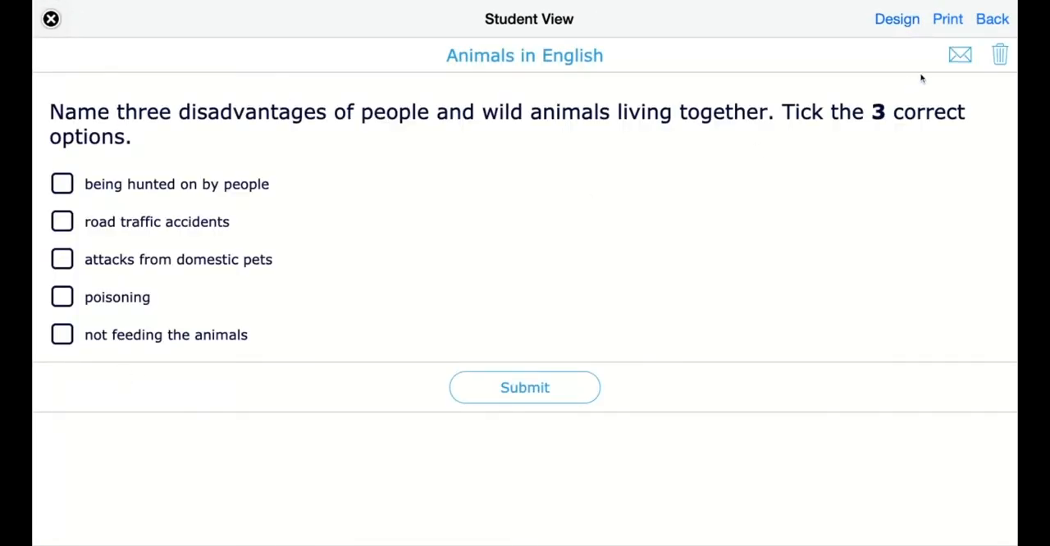
pyautogui.click(993, 21)
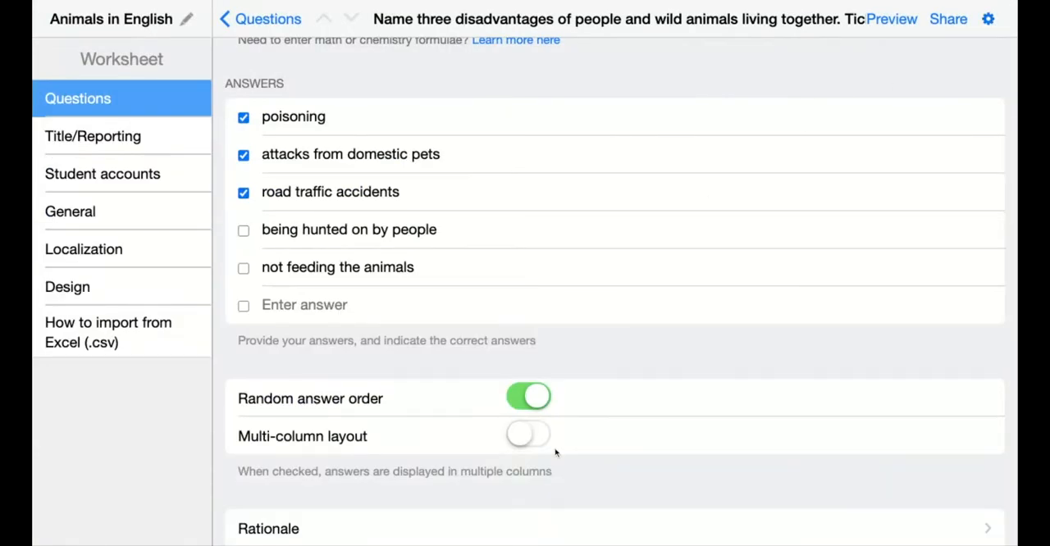
# Step: Enable the multi-column layout for the answers, check it in the student preview and return to the editor
pyautogui.click(528, 438)
pyautogui.click(891, 25)
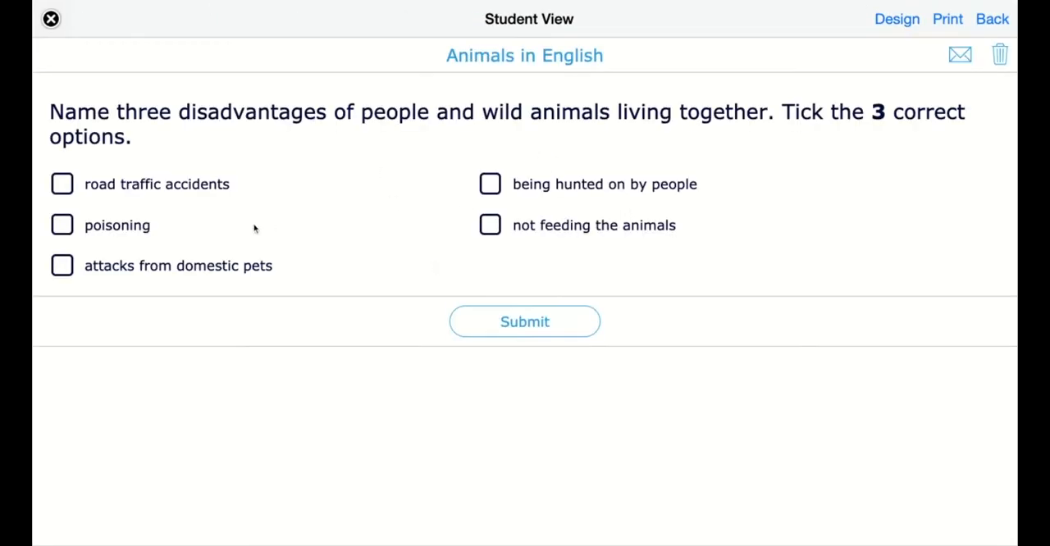
pyautogui.click(993, 19)
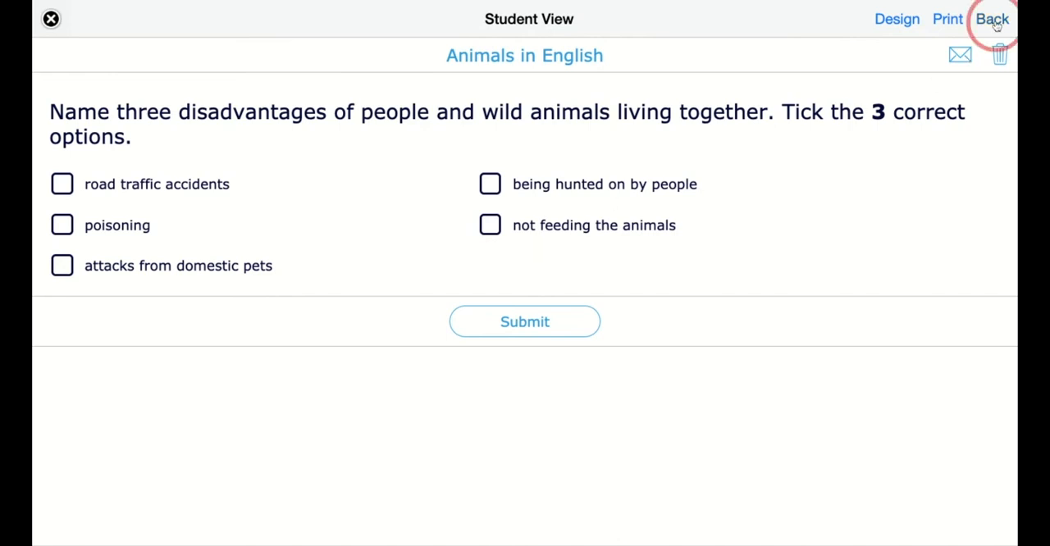
# Step: Set the question's scoring policy to "Score points for each correct answer." and return to the question
pyautogui.scroll(-4, 466, 436)
pyautogui.scroll(-3, 464, 437)
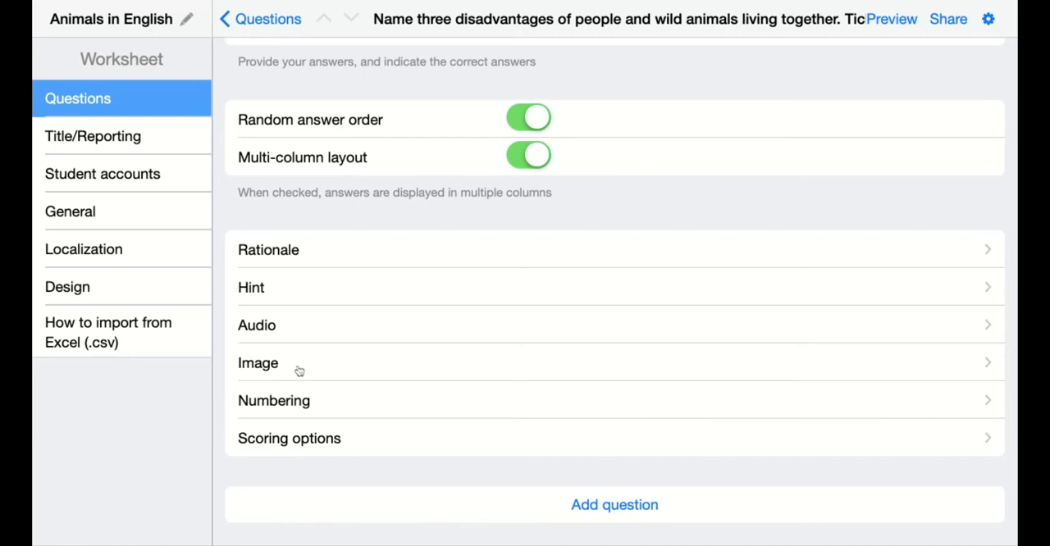
pyautogui.click(330, 439)
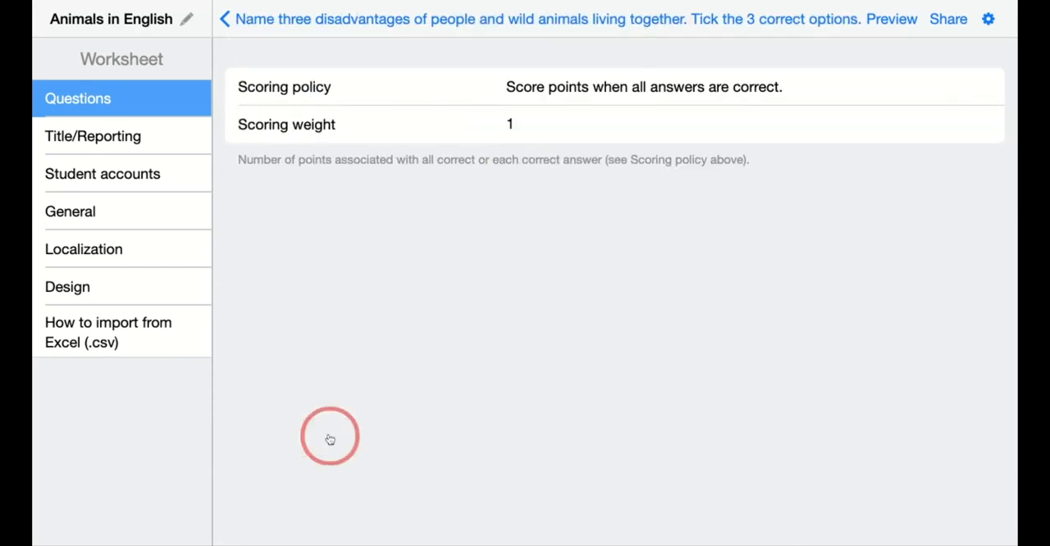
pyautogui.click(588, 89)
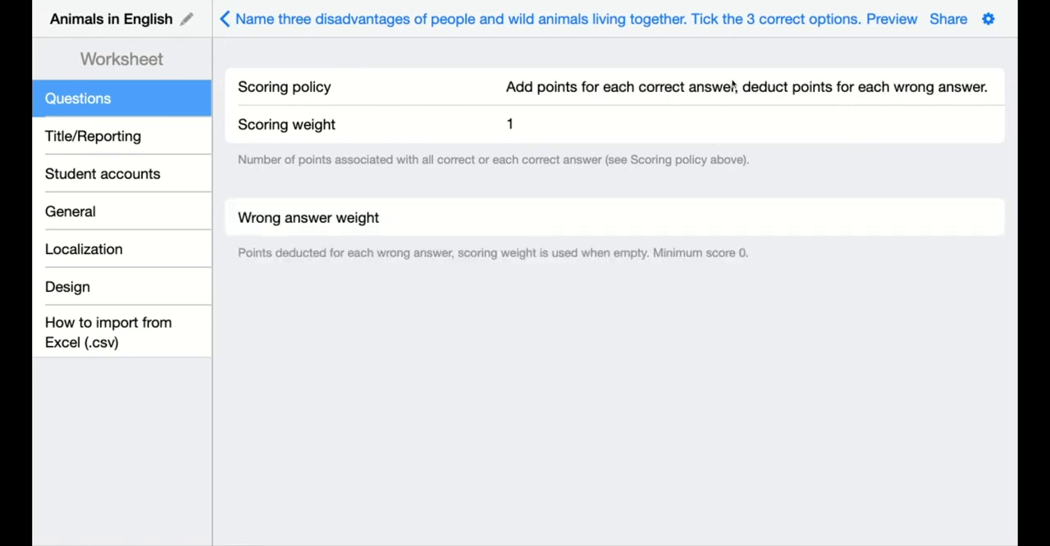
pyautogui.click(547, 219)
pyautogui.click(557, 91)
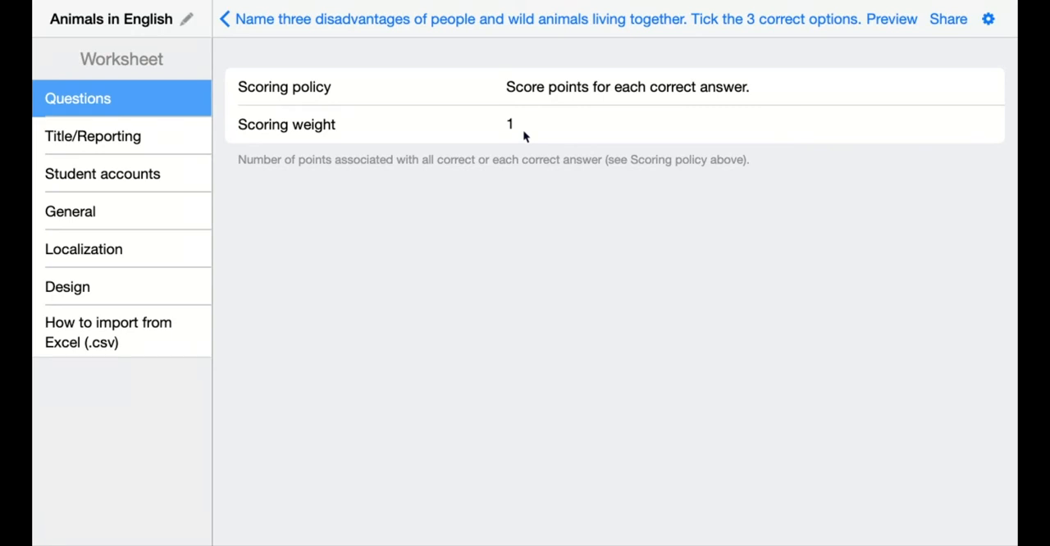
pyautogui.click(256, 23)
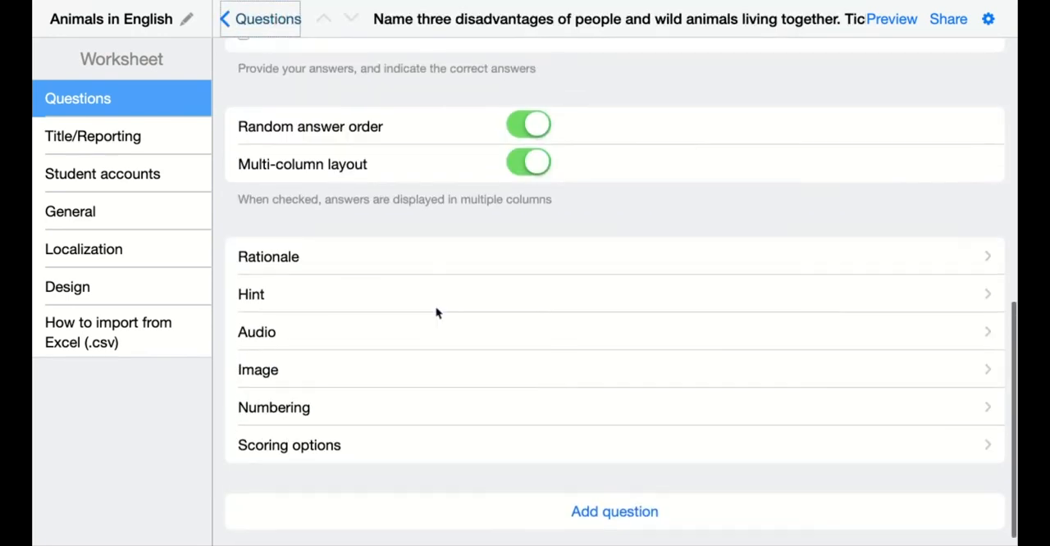
# Step: Preview the worksheet as a student and test the answer checkboxes by ticking and unticking all options except "poisoning"
pyautogui.scroll(6, 437, 312)
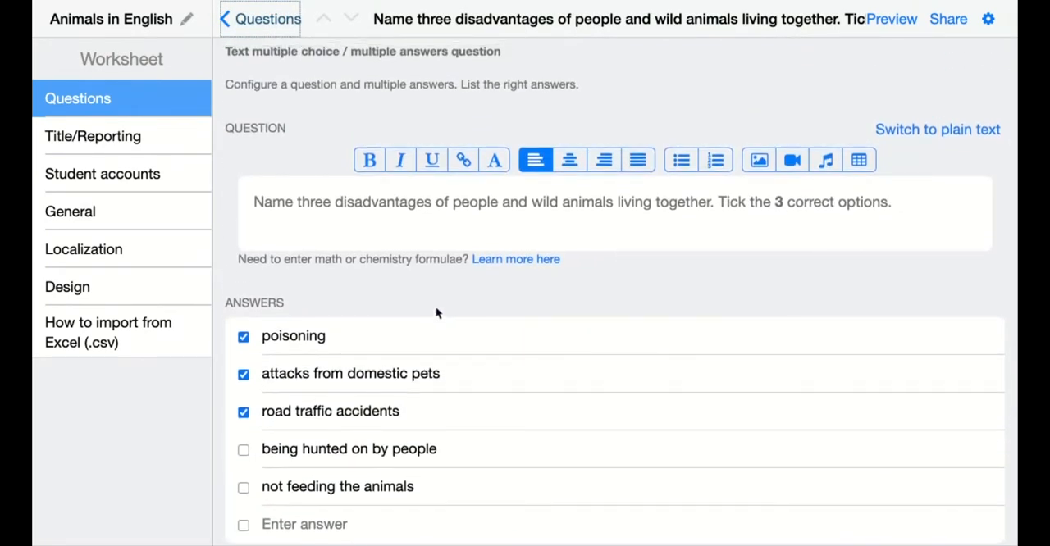
pyautogui.click(895, 20)
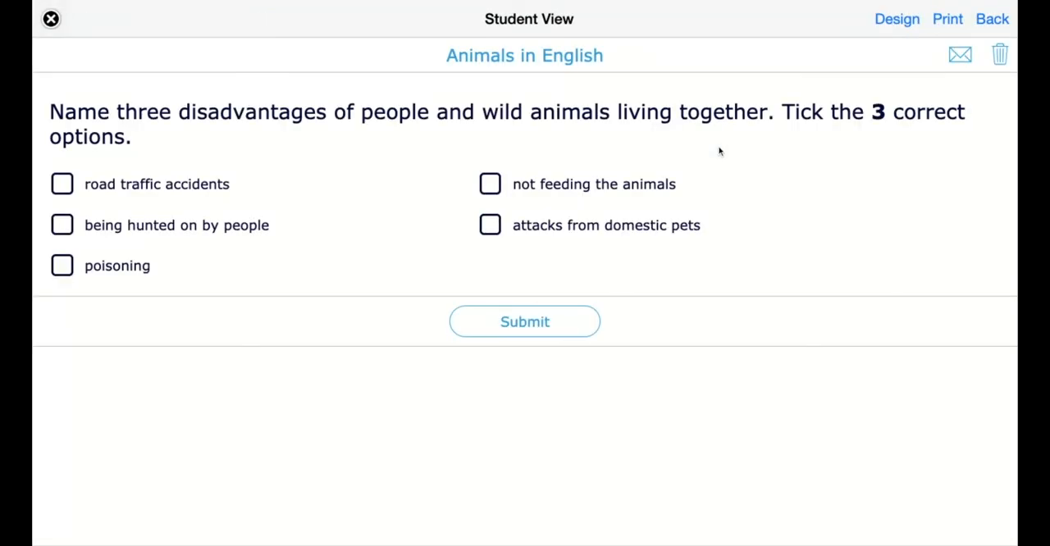
pyautogui.click(490, 184)
pyautogui.click(490, 225)
pyautogui.click(62, 225)
pyautogui.click(62, 184)
pyautogui.click(63, 184)
pyautogui.click(61, 225)
pyautogui.click(490, 184)
pyautogui.click(490, 227)
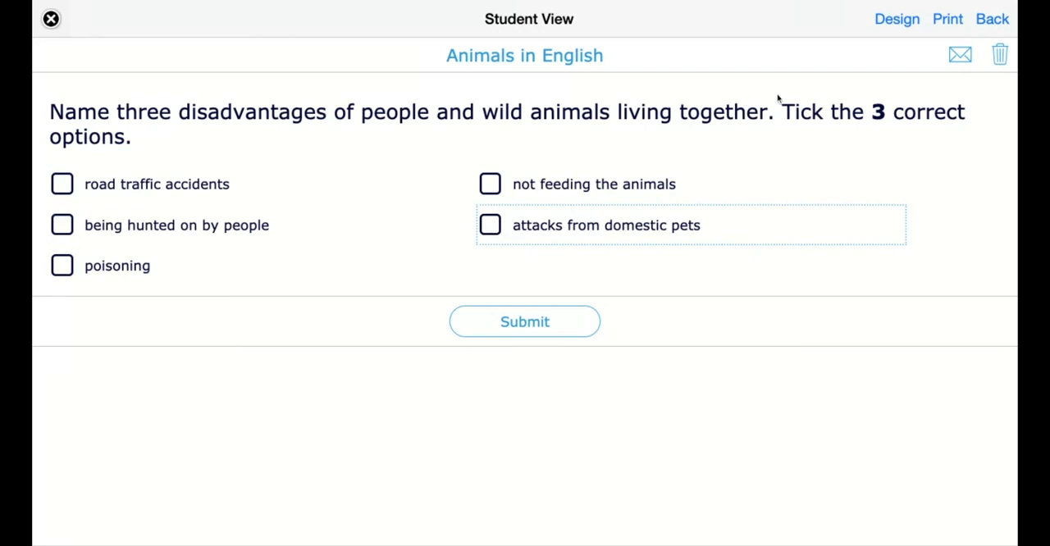